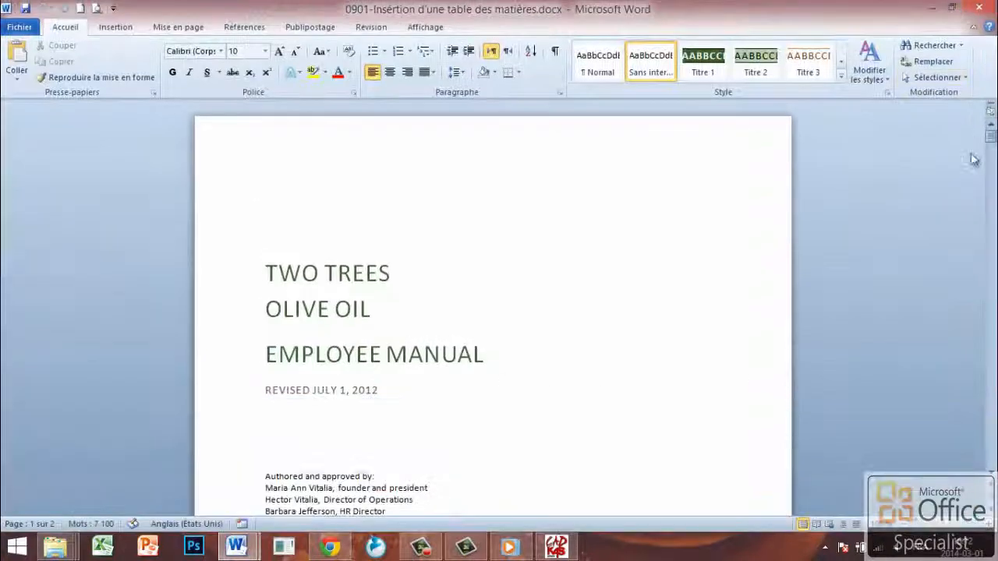
Select the placeholder line "Insérer la table des matières ici" on page 2 and open the custom table of contents settings
{"action": "scroll", "coordinate": [860, 180], "scroll_direction": "down", "scroll_amount": 10}
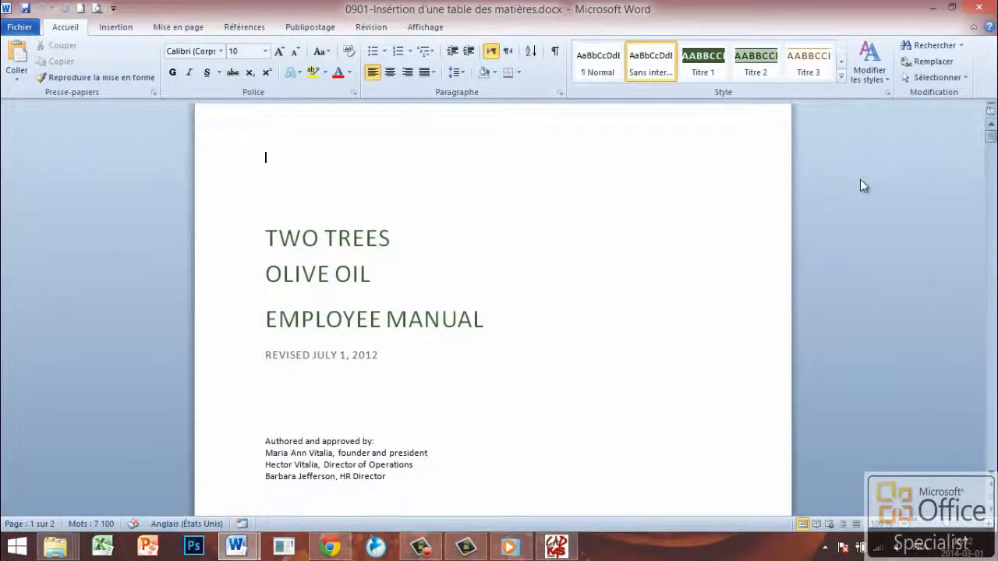
{"action": "scroll", "coordinate": [854, 182], "scroll_direction": "down", "scroll_amount": 3}
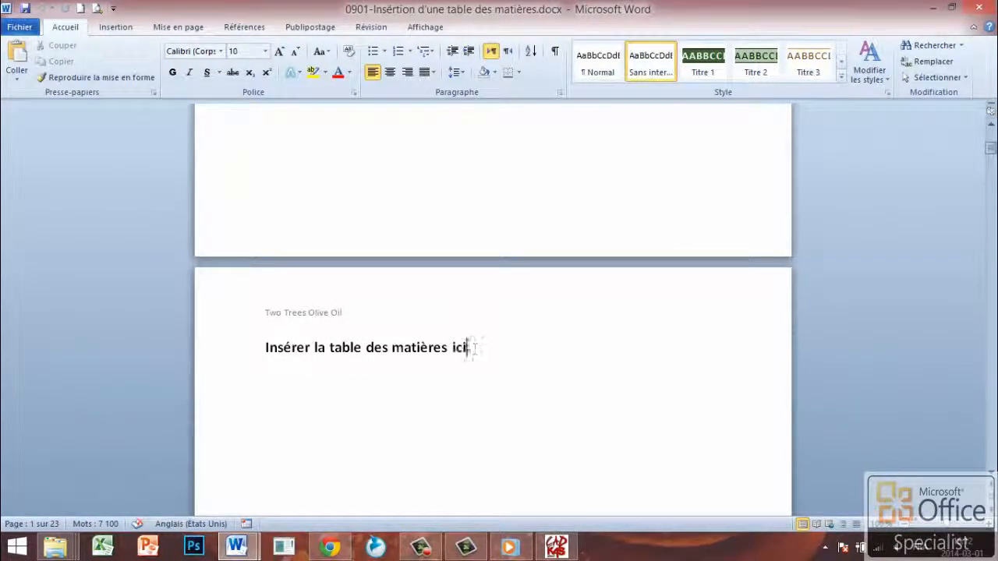
{"action": "left_click_drag", "start_coordinate": [468, 348], "coordinate": [264, 347]}
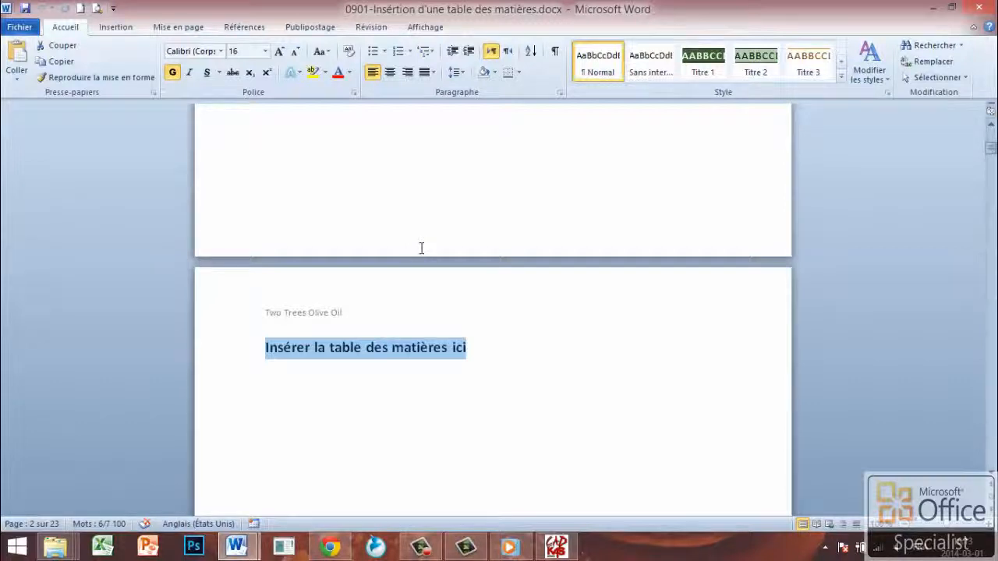
{"action": "left_click", "coordinate": [245, 27]}
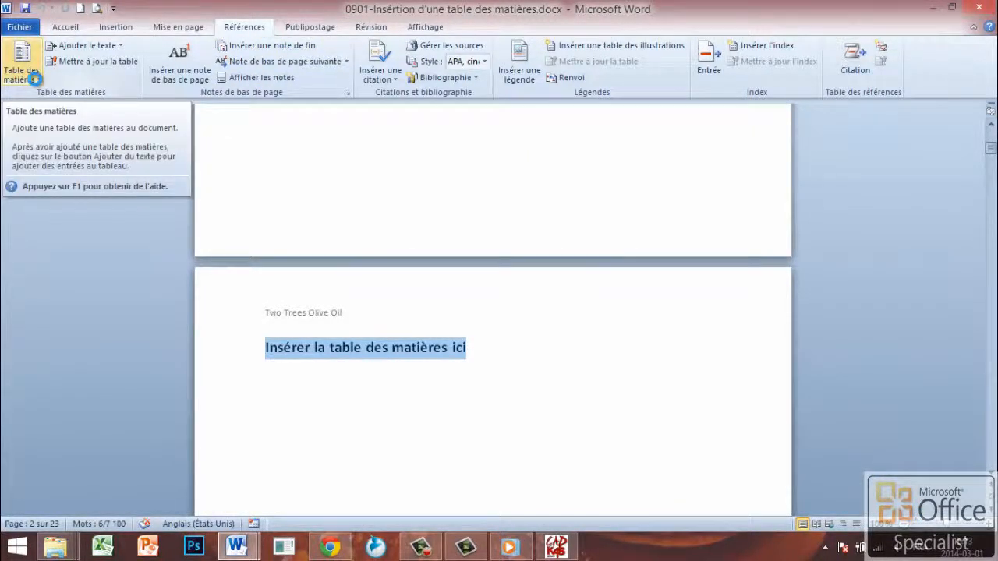
{"action": "left_click", "coordinate": [35, 79]}
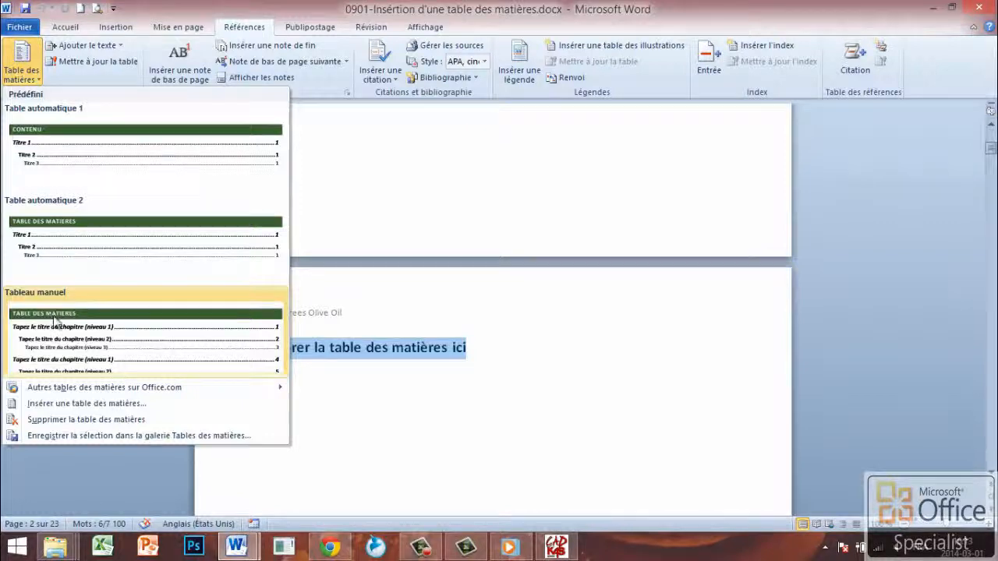
{"action": "left_click", "coordinate": [77, 407]}
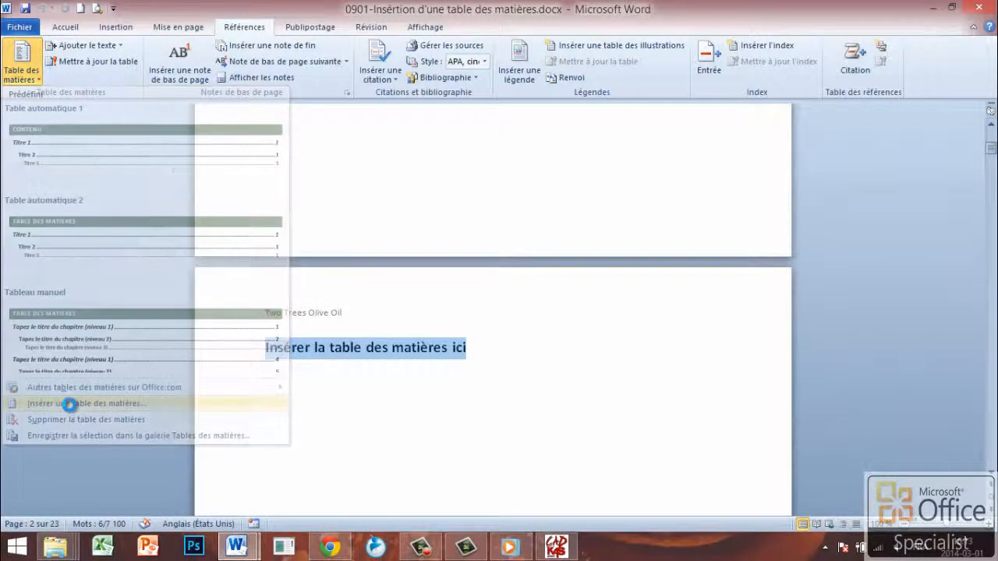
{"action": "left_click_drag", "start_coordinate": [317, 94], "coordinate": [392, 92]}
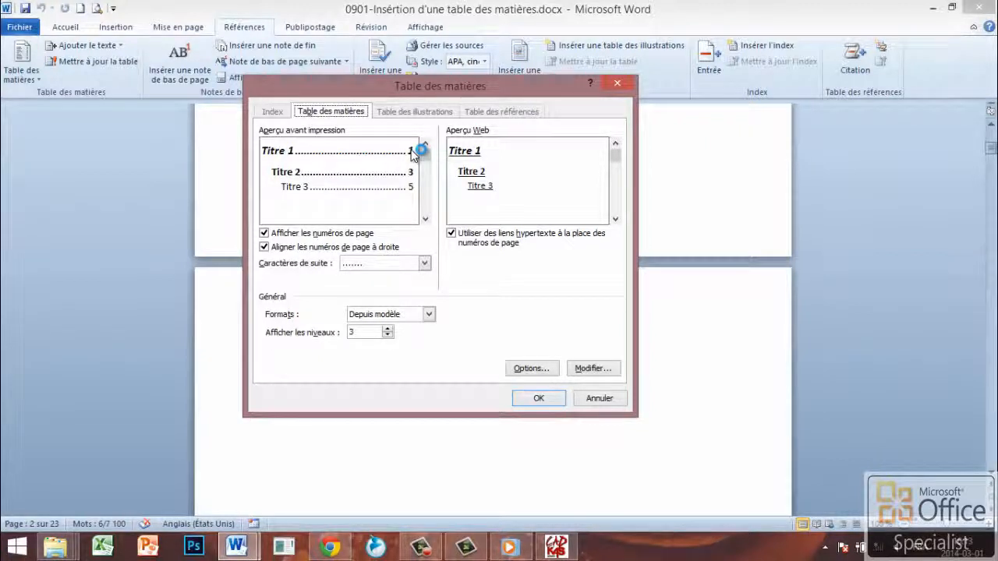
Try the dashed and underscore tab leaders for the table of contents, and return to the dotted leader
{"action": "left_click", "coordinate": [371, 263]}
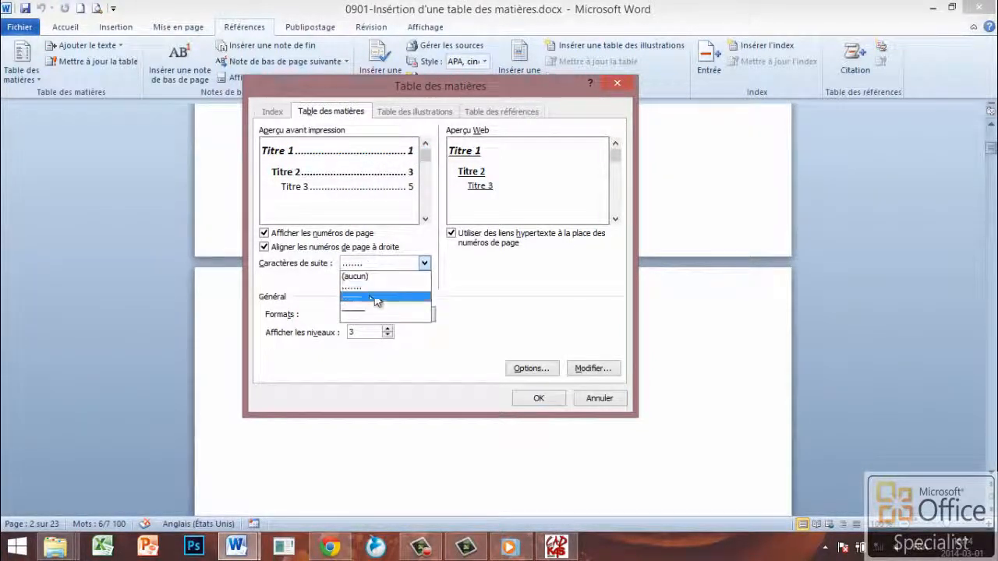
{"action": "left_click", "coordinate": [365, 298]}
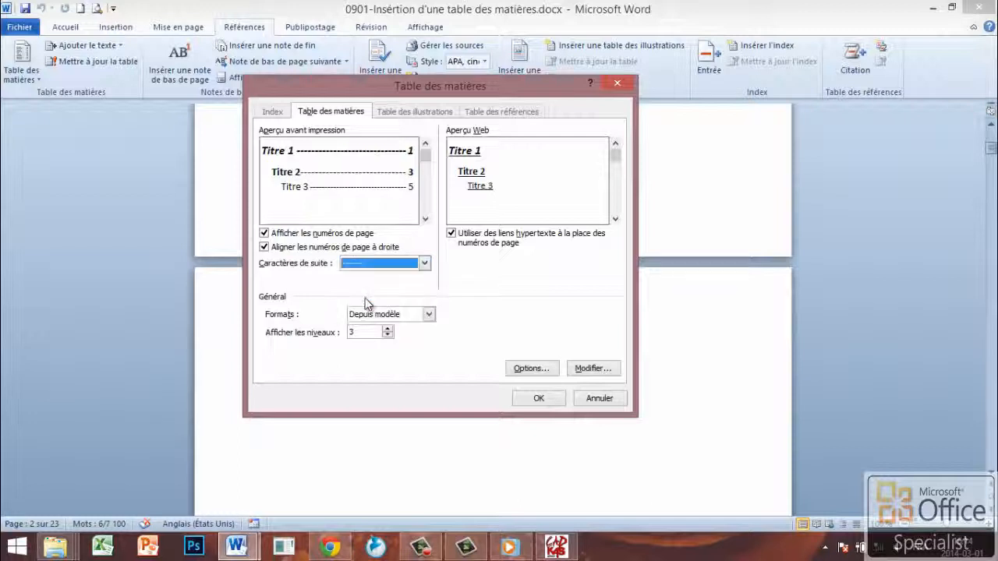
{"action": "left_click", "coordinate": [376, 265]}
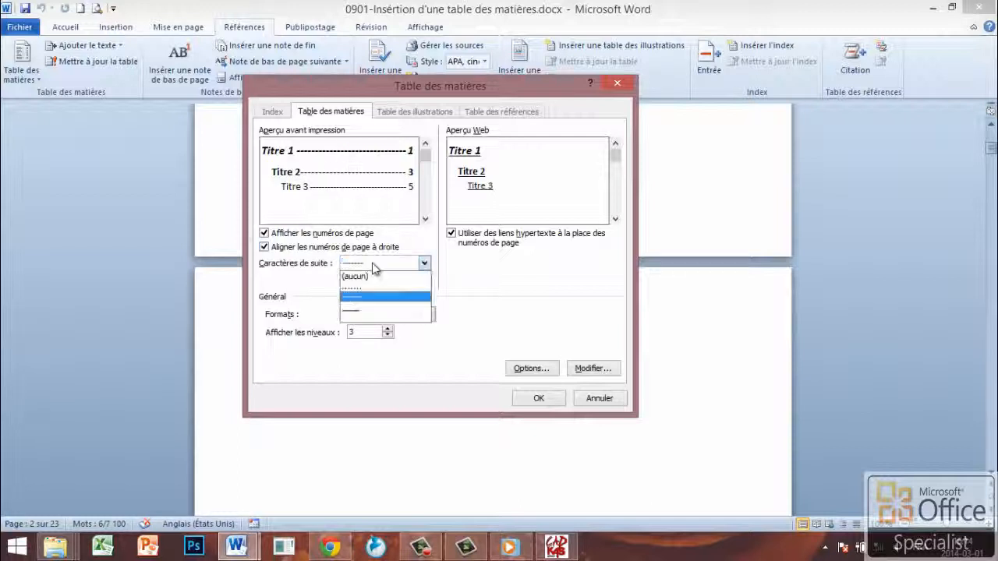
{"action": "left_click", "coordinate": [360, 312]}
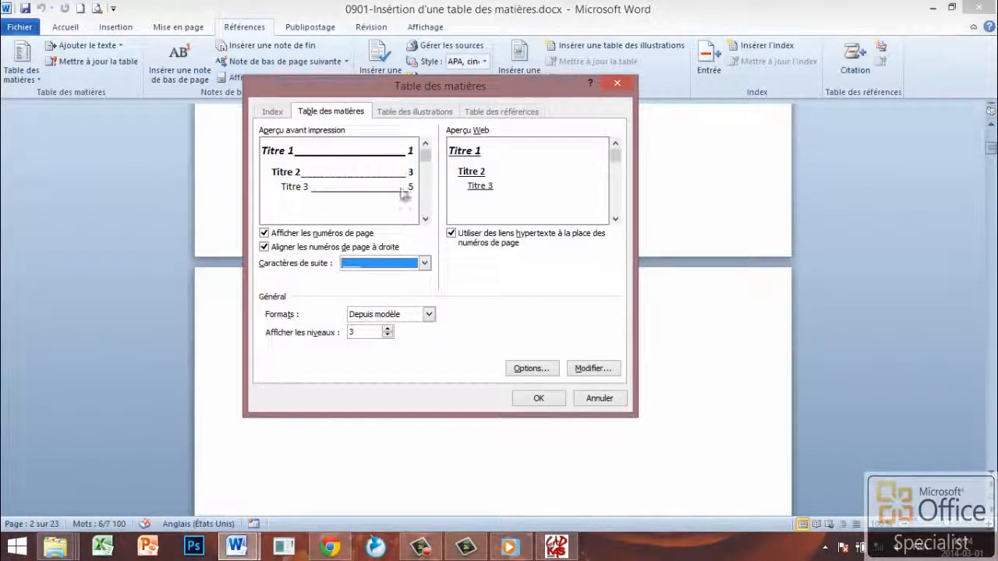
{"action": "left_click", "coordinate": [378, 264]}
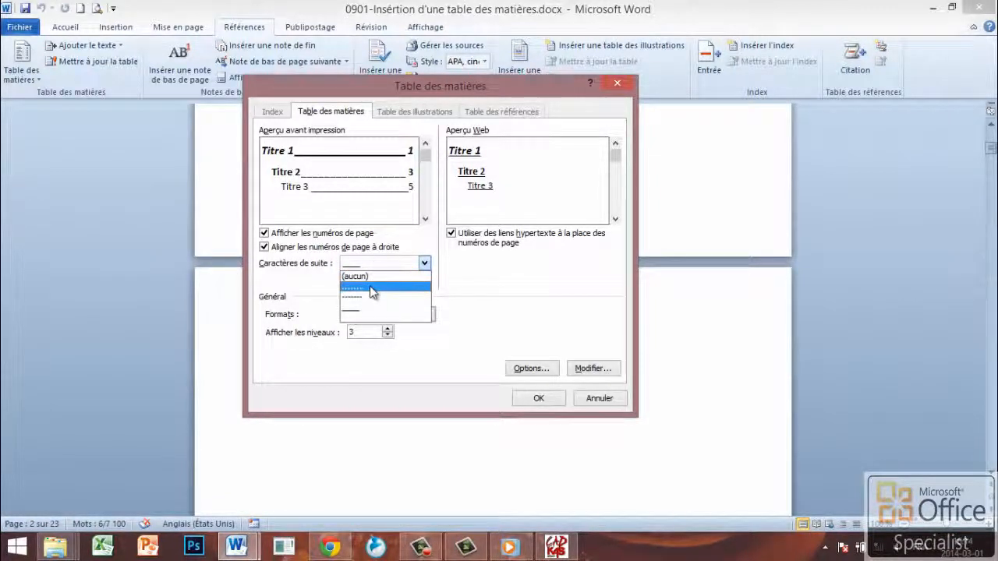
{"action": "left_click", "coordinate": [373, 287]}
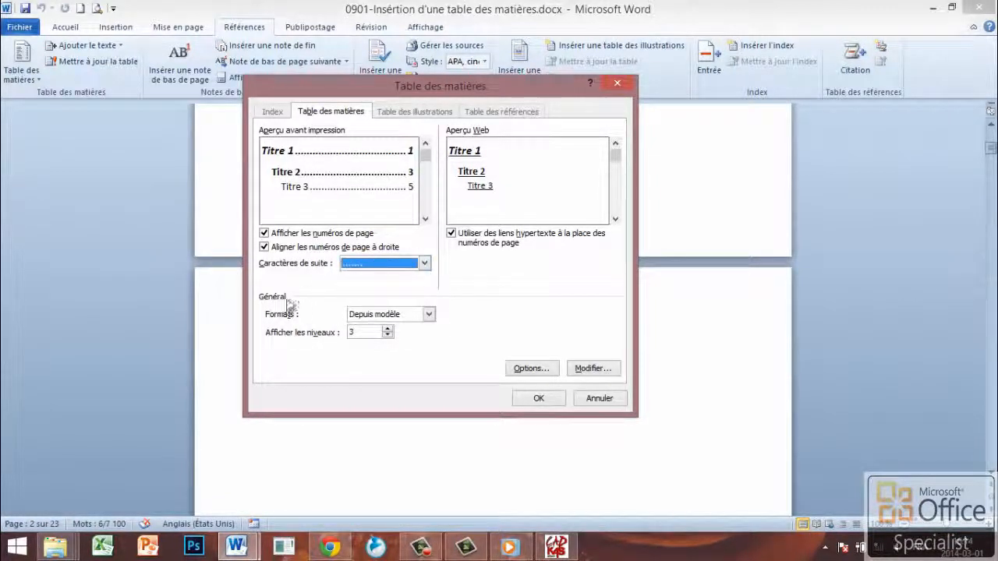
Set the table of contents format to Soigné with a dotted tab leader
{"action": "left_click", "coordinate": [429, 315]}
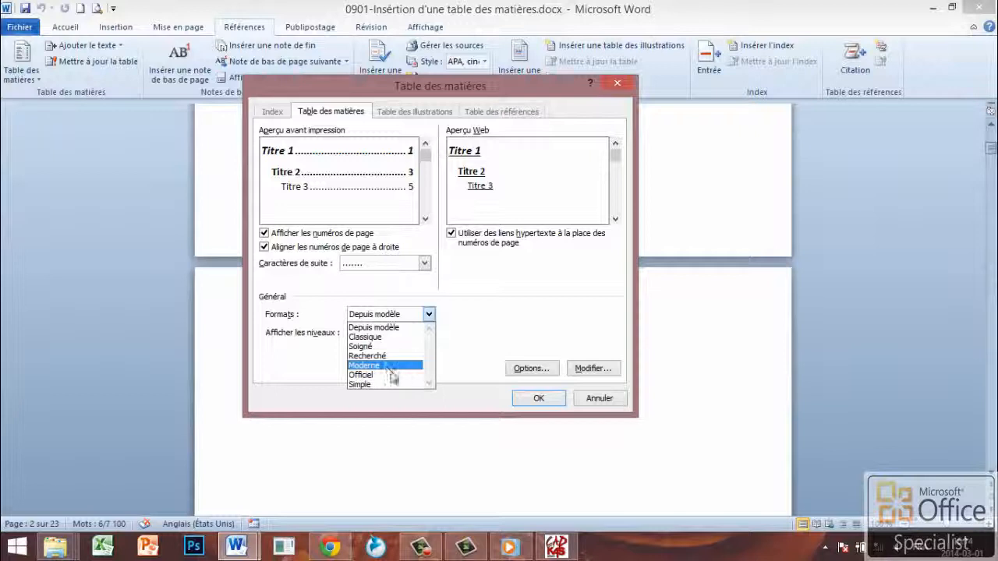
{"action": "left_click", "coordinate": [370, 349]}
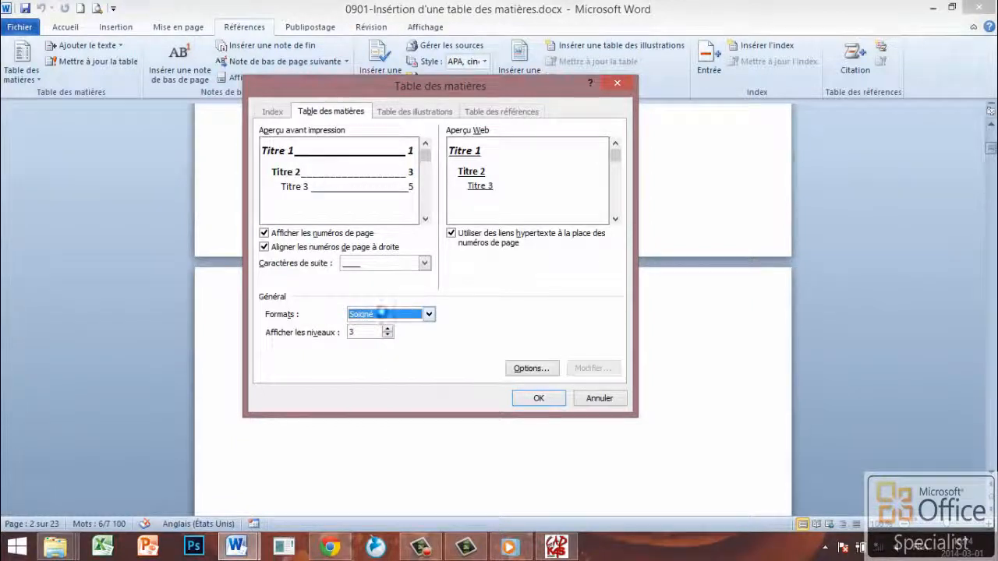
{"action": "left_click", "coordinate": [425, 265]}
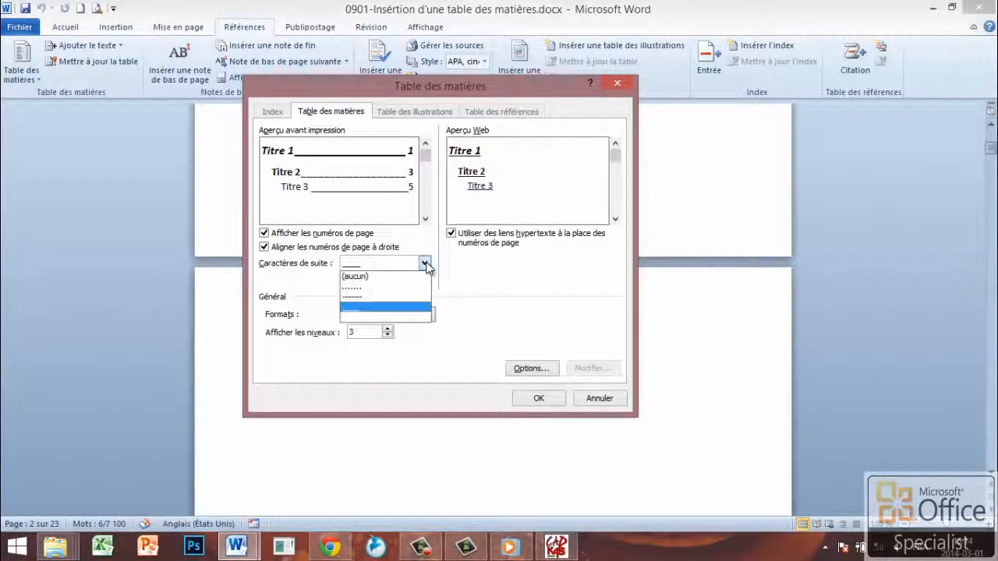
{"action": "left_click", "coordinate": [376, 288]}
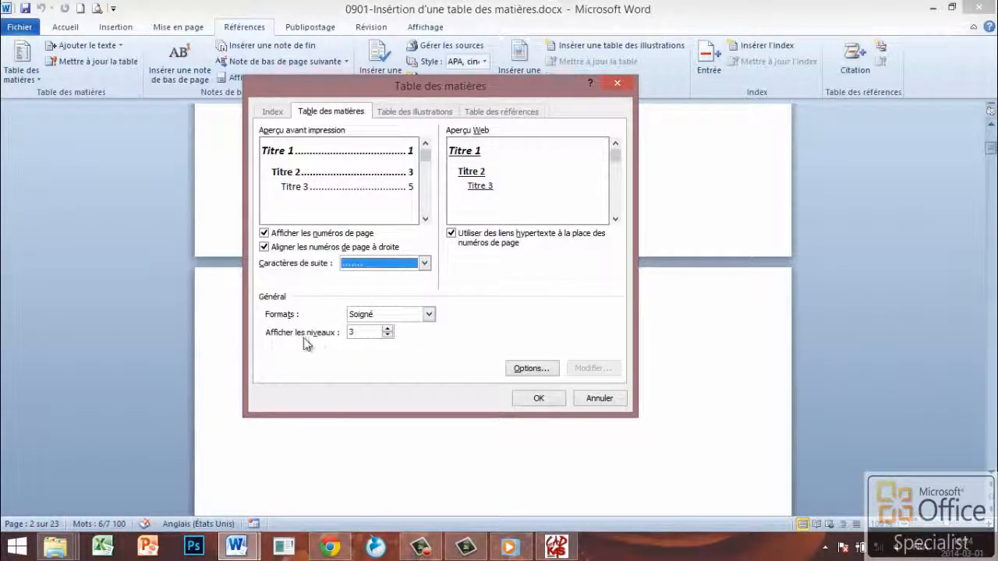
Try showing only two heading levels in the table of contents, and set it back to 3 levels
{"action": "left_click", "coordinate": [387, 329]}
{"action": "left_click", "coordinate": [387, 335]}
{"action": "left_click", "coordinate": [387, 335]}
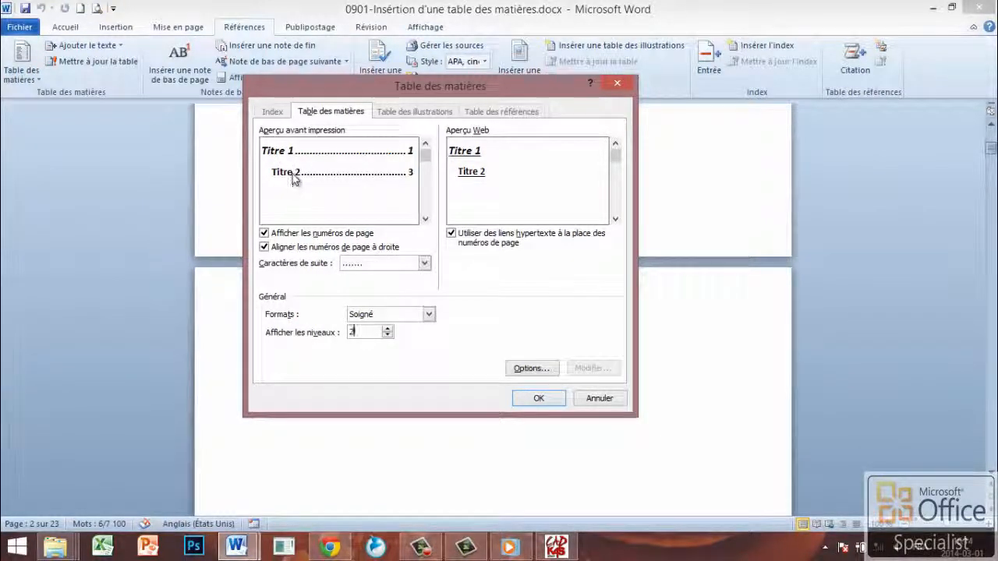
{"action": "left_click", "coordinate": [387, 329]}
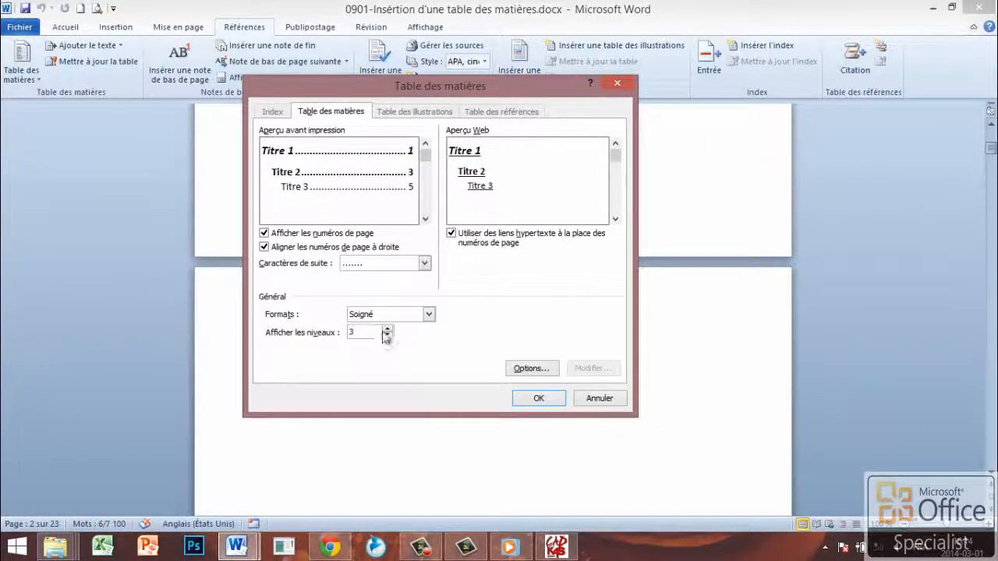
Insert the configured table of contents in place of the placeholder line and return to its first entries
{"action": "left_click", "coordinate": [534, 400]}
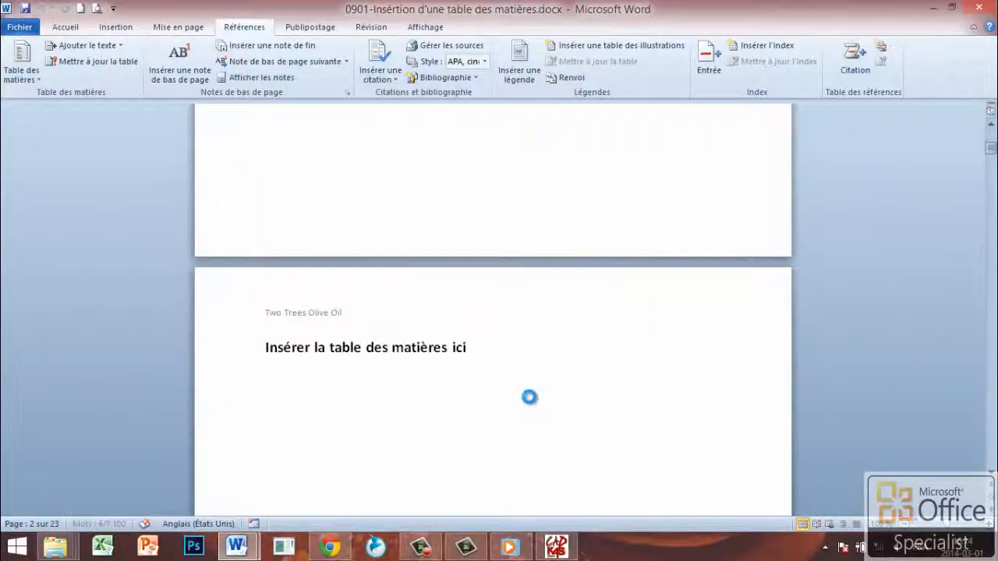
{"action": "scroll", "coordinate": [517, 358], "scroll_direction": "up", "scroll_amount": 15}
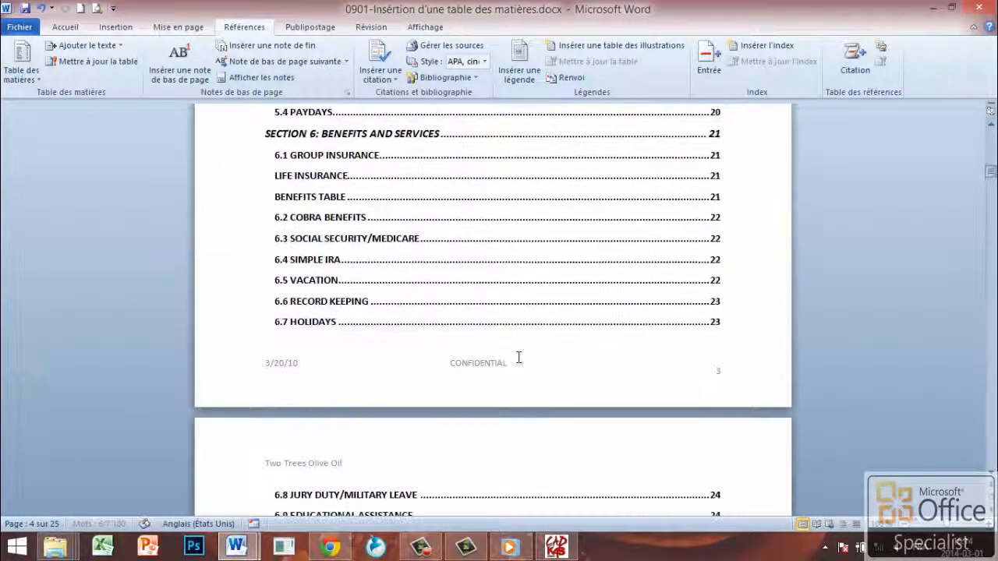
{"action": "scroll", "coordinate": [517, 357], "scroll_direction": "up", "scroll_amount": 10}
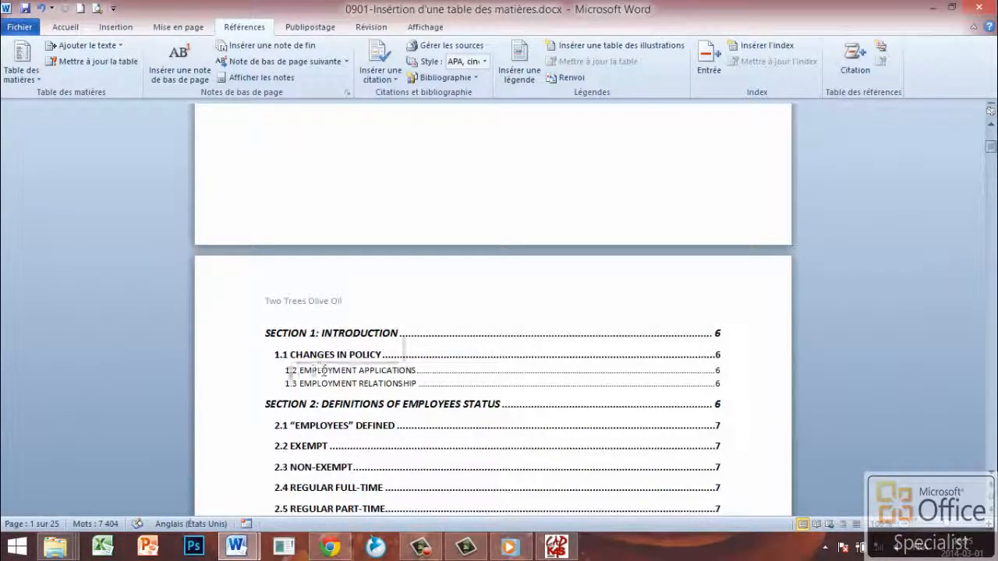
Examine the inserted table of contents, checking its section titles, heading levels, dotted leaders and page numbers
{"action": "left_click", "coordinate": [279, 336]}
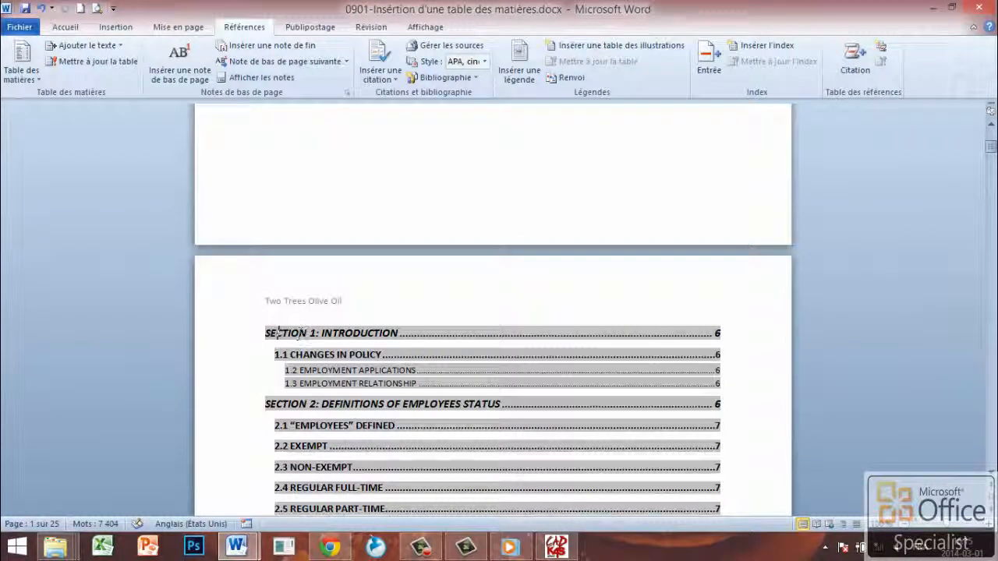
{"action": "left_click_drag", "start_coordinate": [394, 331], "coordinate": [281, 348]}
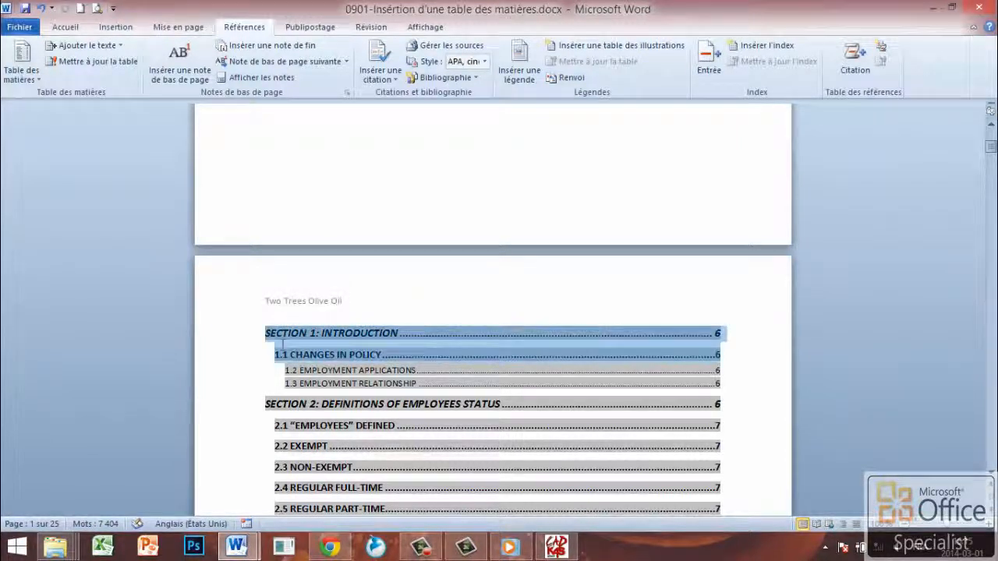
{"action": "left_click", "coordinate": [278, 340]}
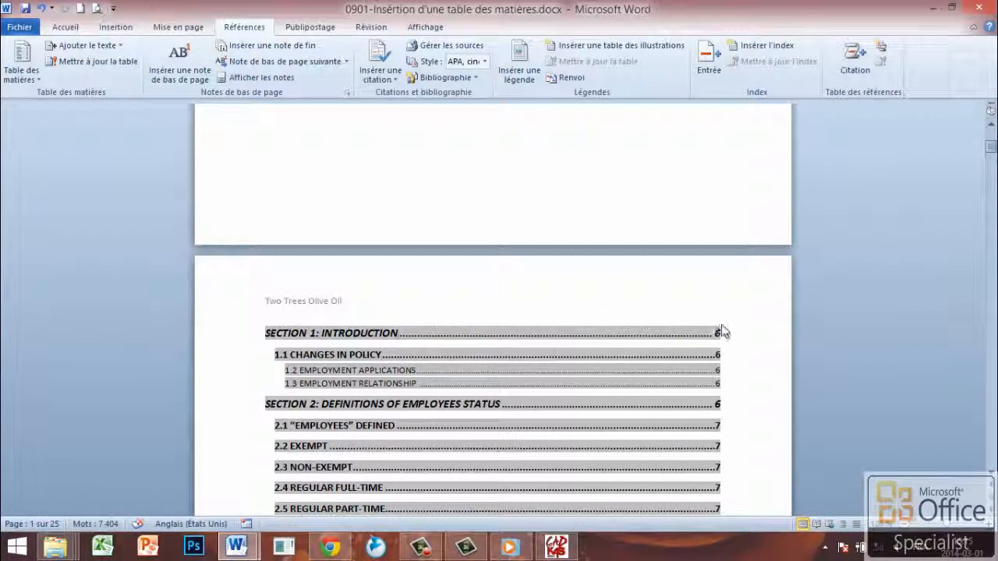
{"action": "scroll", "coordinate": [725, 332], "scroll_direction": "down", "scroll_amount": 9}
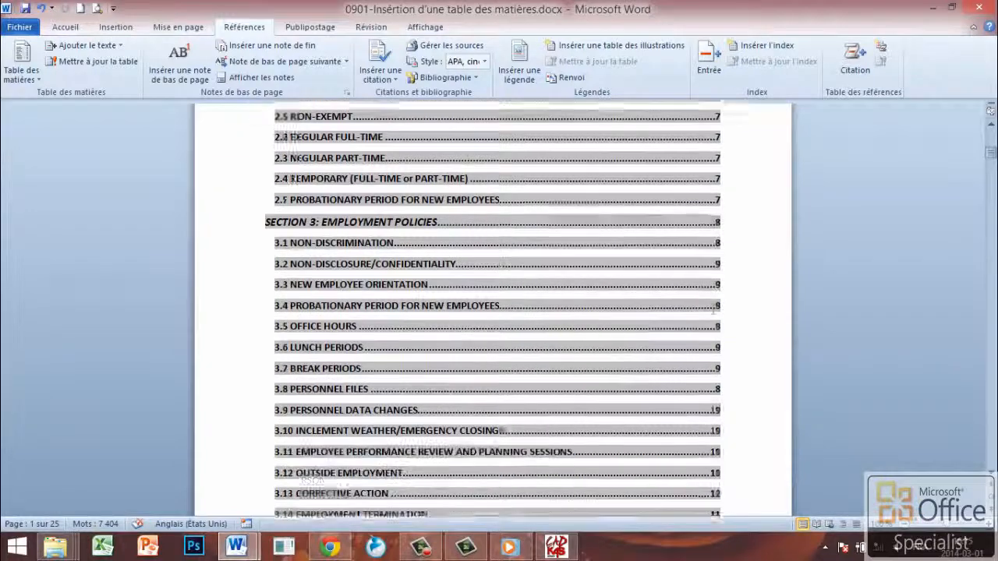
{"action": "scroll", "coordinate": [714, 312], "scroll_direction": "down", "scroll_amount": 5}
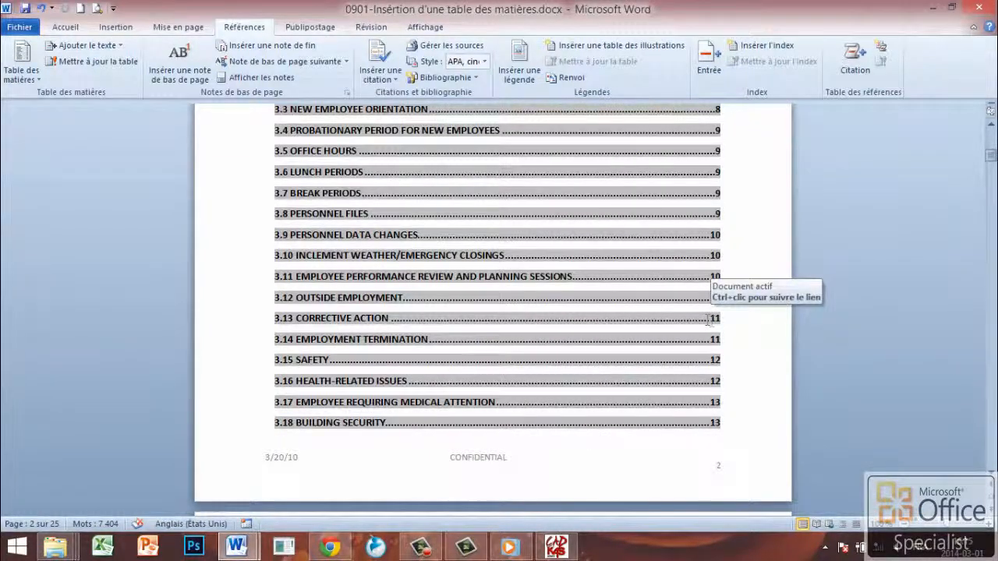
{"action": "scroll", "coordinate": [708, 320], "scroll_direction": "up", "scroll_amount": 10}
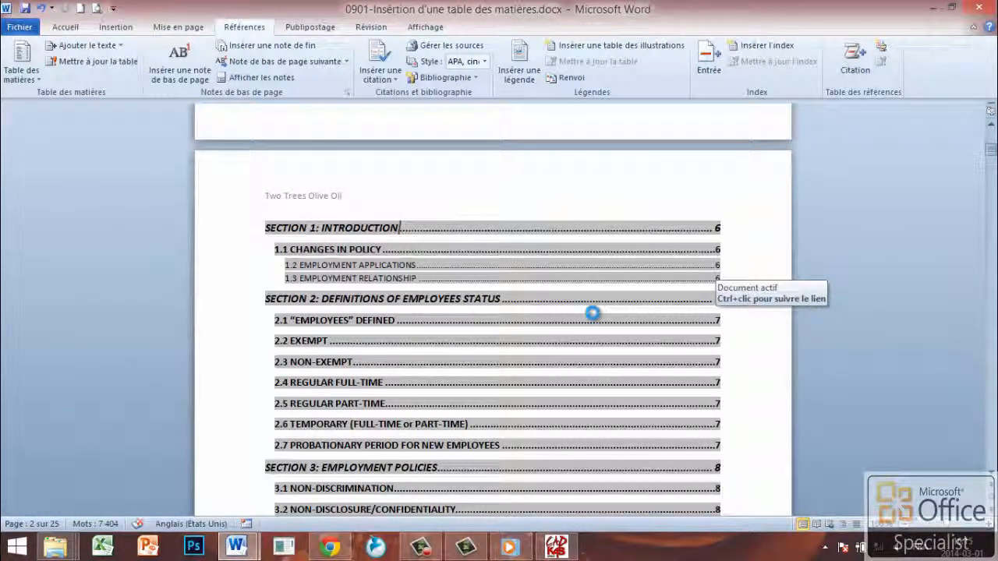
{"action": "left_click", "coordinate": [589, 301]}
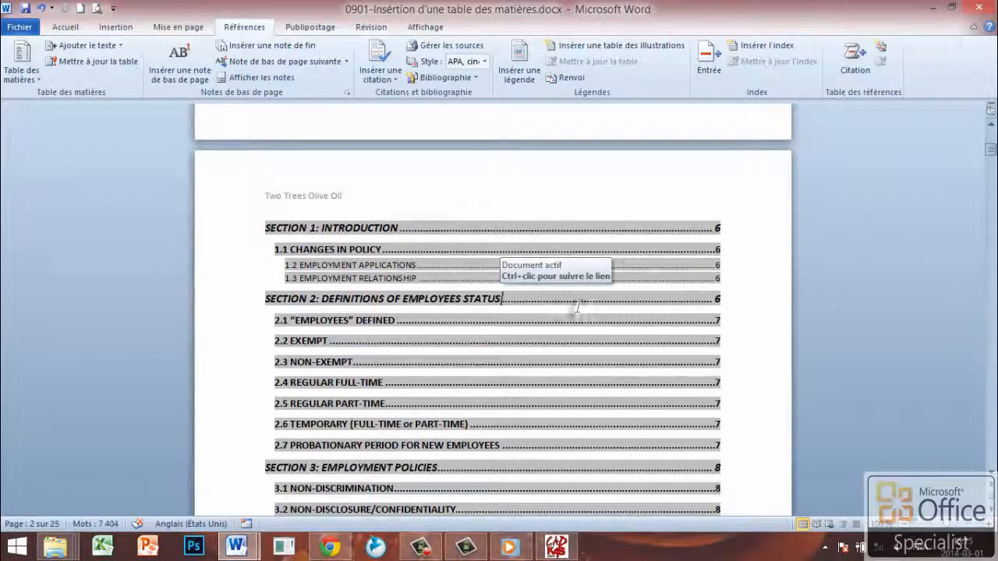
{"action": "scroll", "coordinate": [505, 337], "scroll_direction": "down", "scroll_amount": 4}
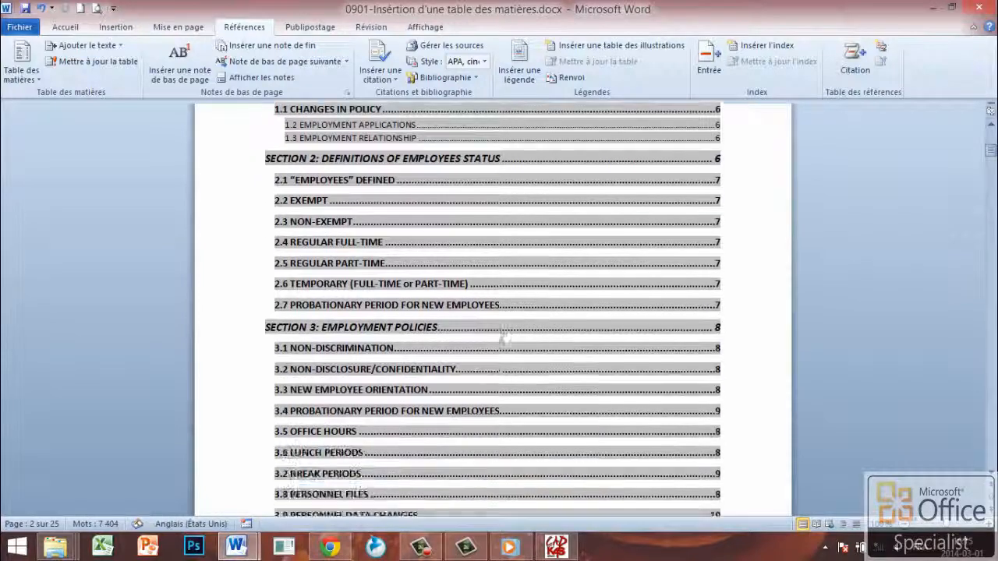
{"action": "scroll", "coordinate": [506, 336], "scroll_direction": "down", "scroll_amount": 8}
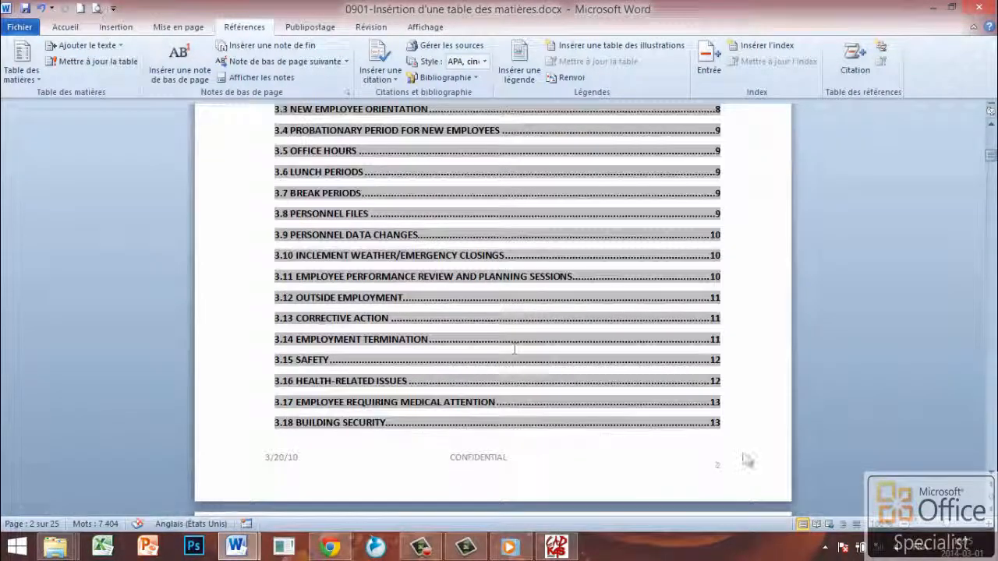
{"action": "left_click", "coordinate": [738, 414]}
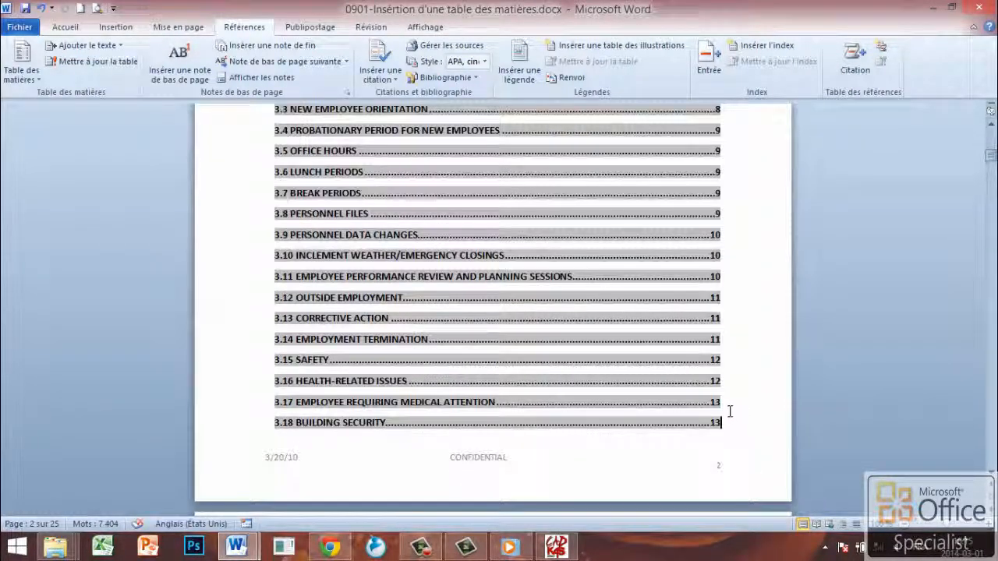
{"action": "scroll", "coordinate": [462, 355], "scroll_direction": "up", "scroll_amount": 20}
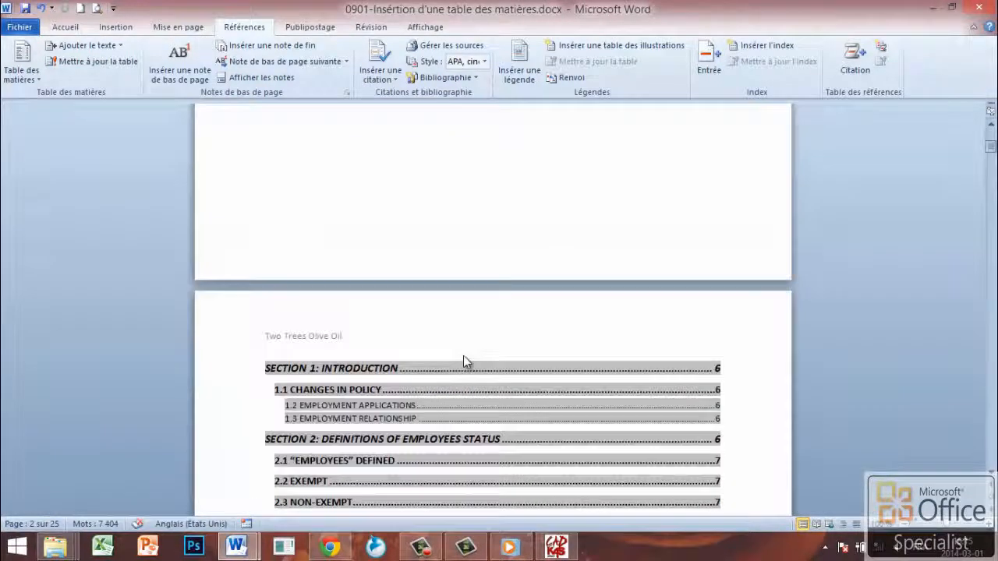
{"action": "scroll", "coordinate": [462, 355], "scroll_direction": "down", "scroll_amount": 7}
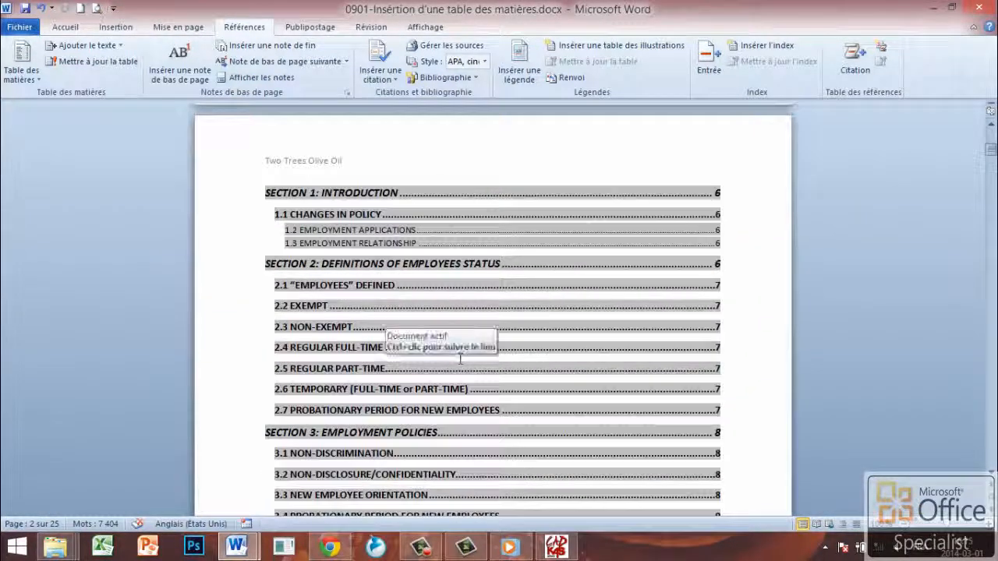